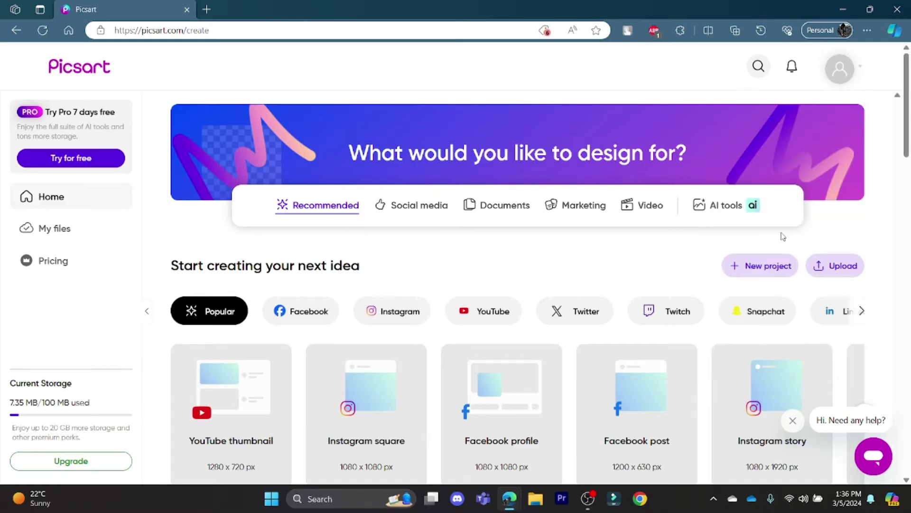
Step: Start a new 1080x1080 project and drop the uploaded cat thumbnail from Uploads onto it
click(760, 268)
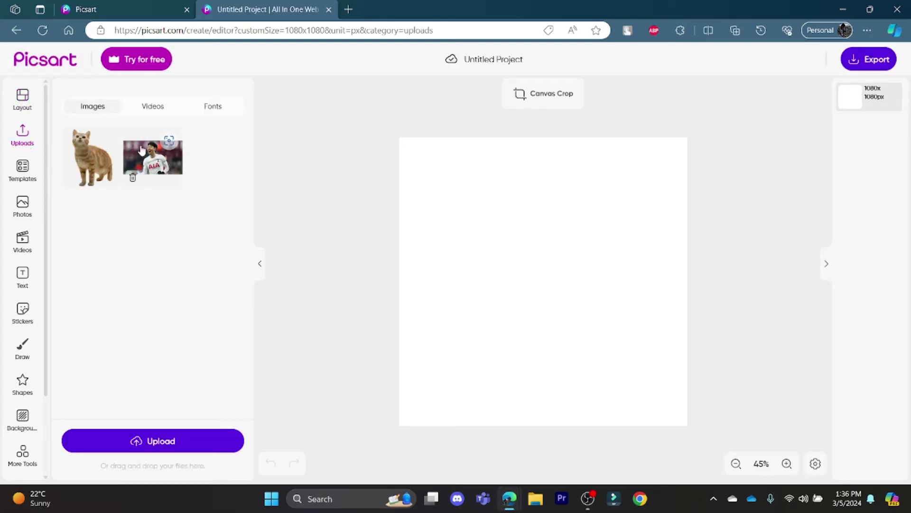
drag(96, 160, 87, 157)
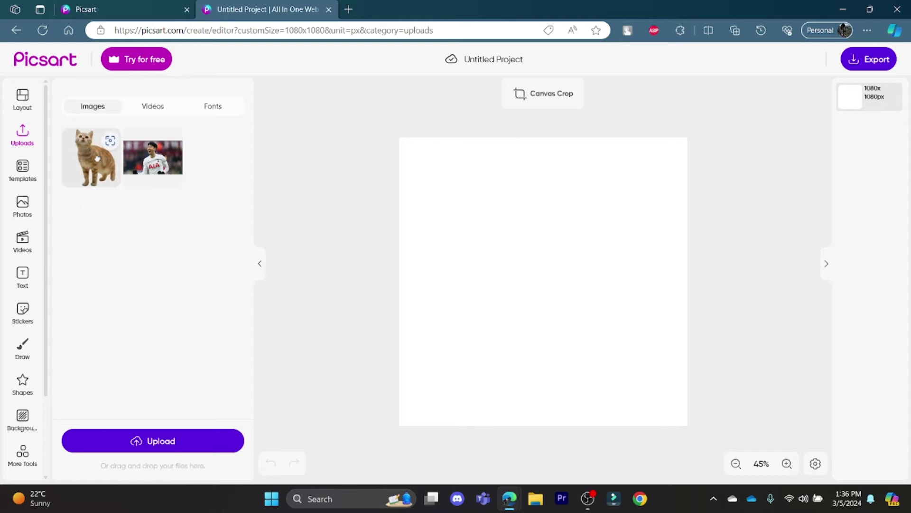
drag(88, 157, 538, 246)
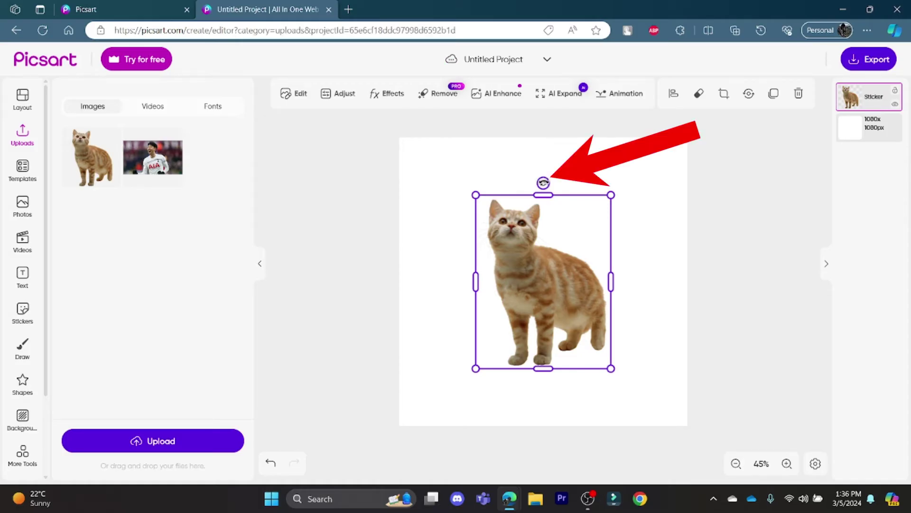
Step: Drag the cat's rotate handle back and forth until it settles at about 27 degrees
drag(543, 183, 577, 189)
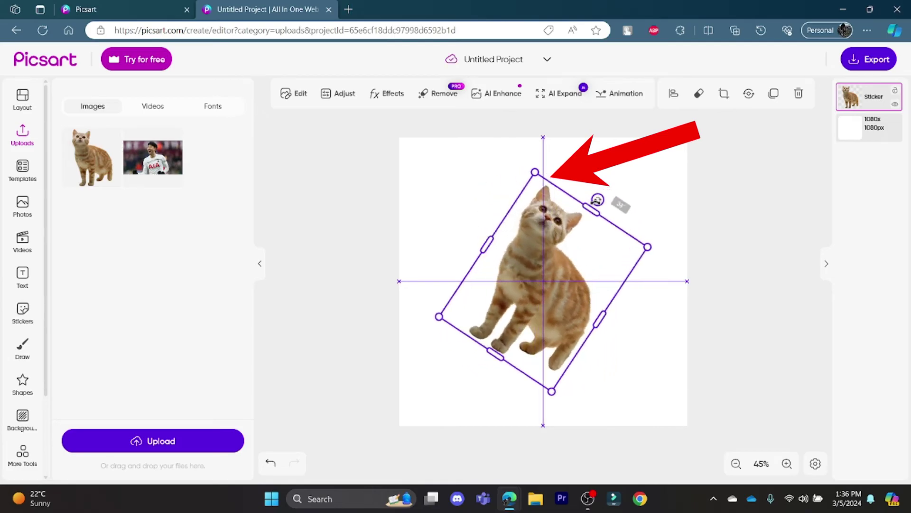
mouse_move(577, 190)
mouse_down()
mouse_move(528, 184)
mouse_move(554, 189)
mouse_move(580, 225)
mouse_up()
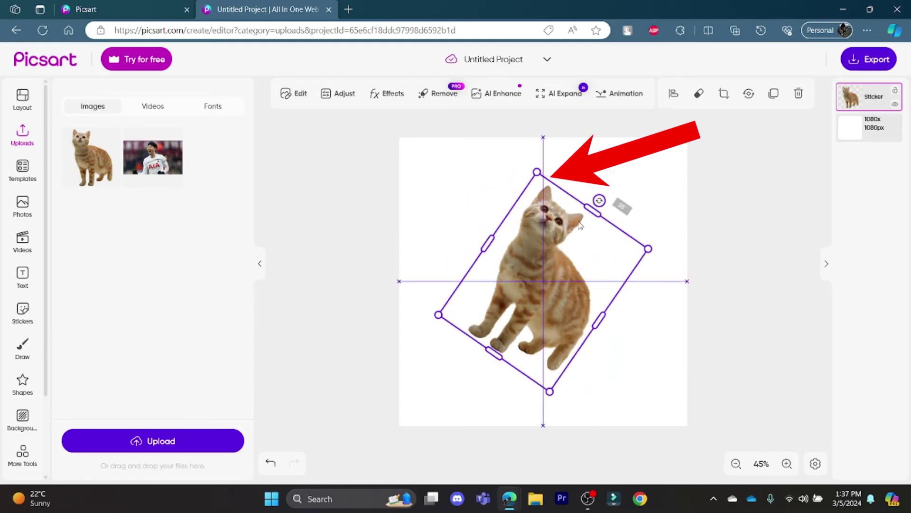
mouse_move(580, 225)
mouse_down()
mouse_move(590, 401)
mouse_move(422, 208)
mouse_move(659, 335)
mouse_move(449, 242)
mouse_move(607, 229)
mouse_move(636, 317)
mouse_move(456, 322)
mouse_move(650, 254)
mouse_move(574, 240)
mouse_up()
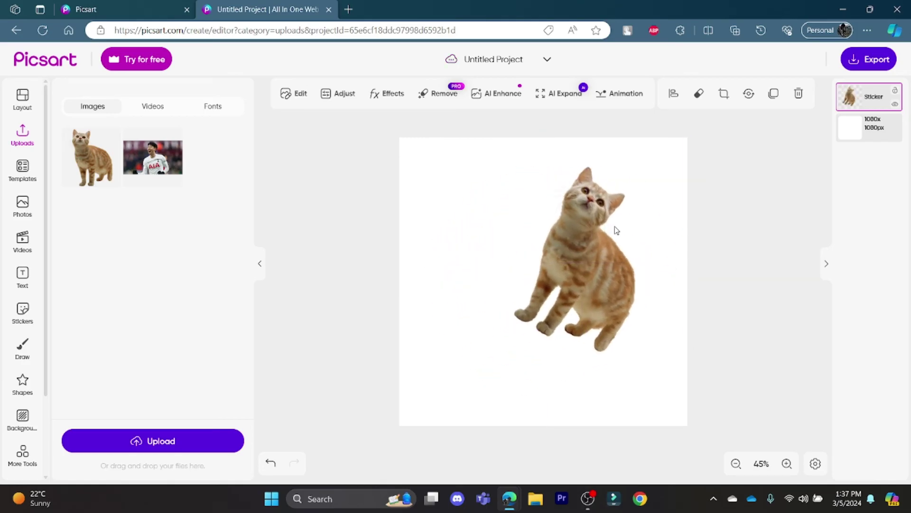
click(481, 221)
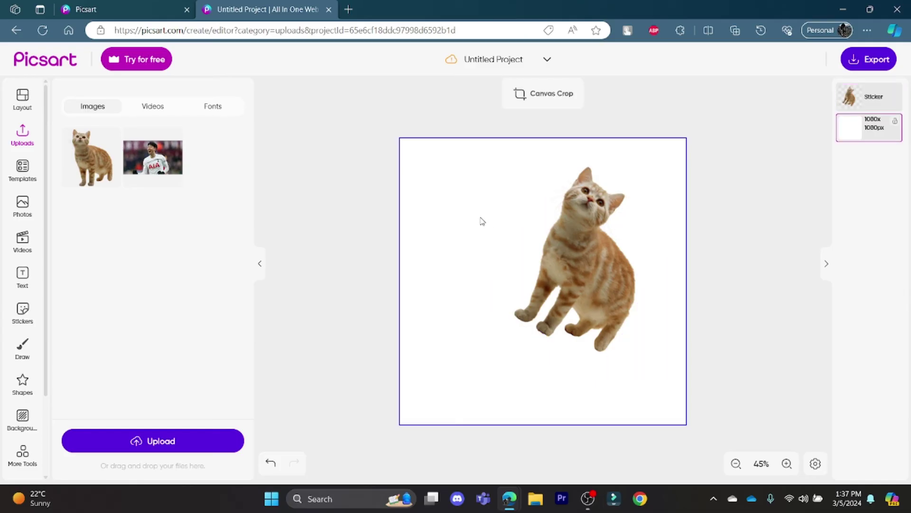